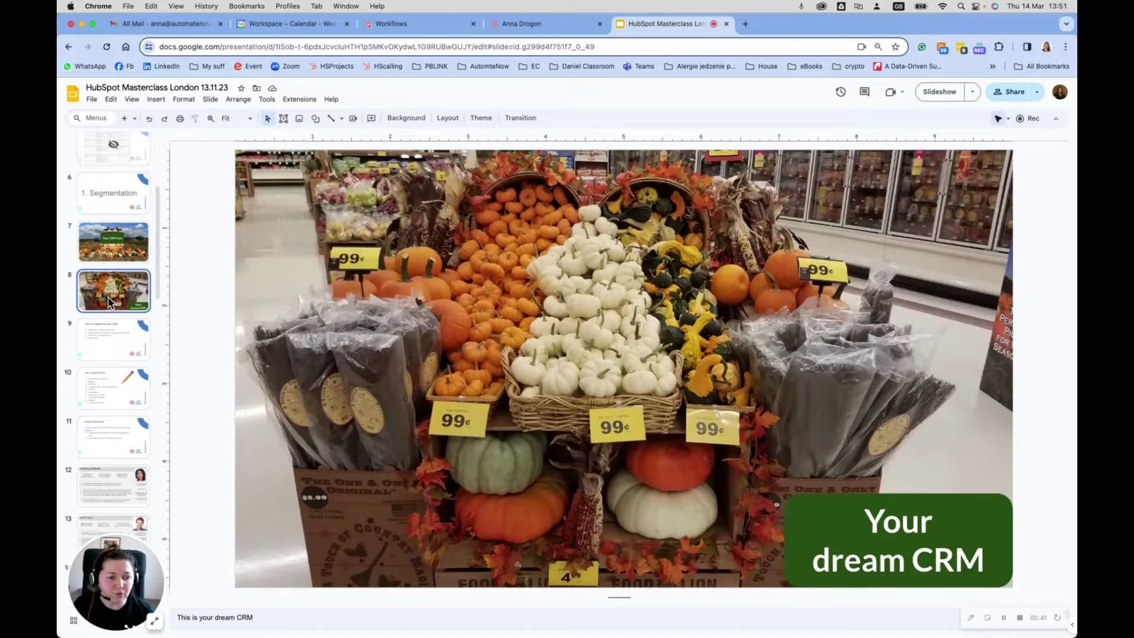
# Step: Go to slide 8, the pumpkin photo captioned 'Your dream CRM'
pyautogui.click(111, 305)
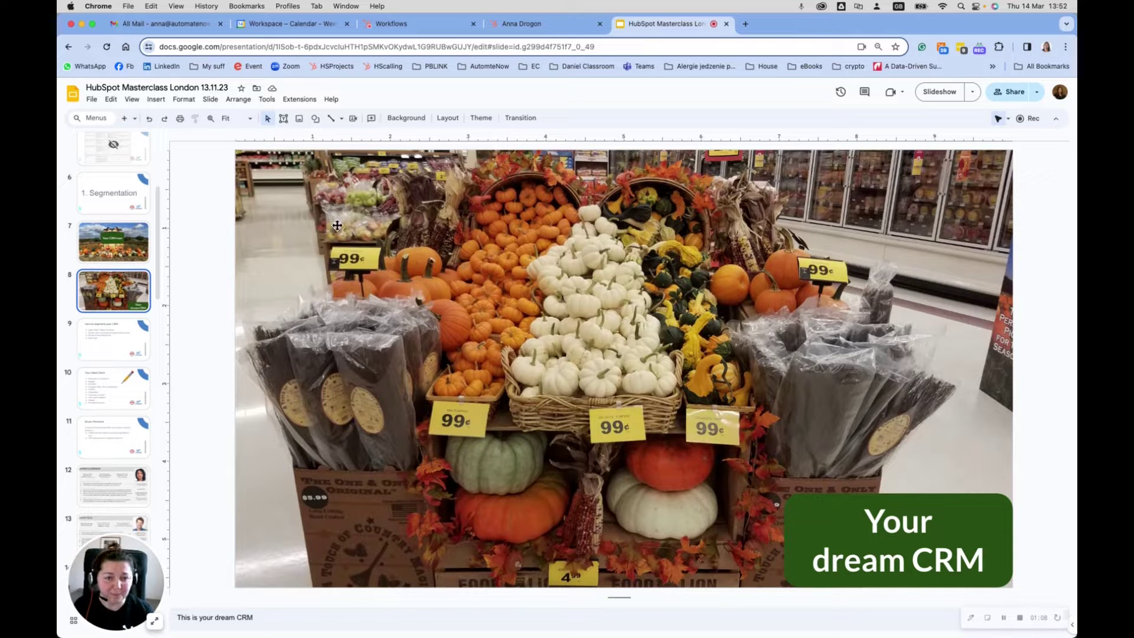
# Step: Show slide 9, point out the 'Decide on key data points' bullet, then return to the HubSpot contact record
pyautogui.click(116, 332)
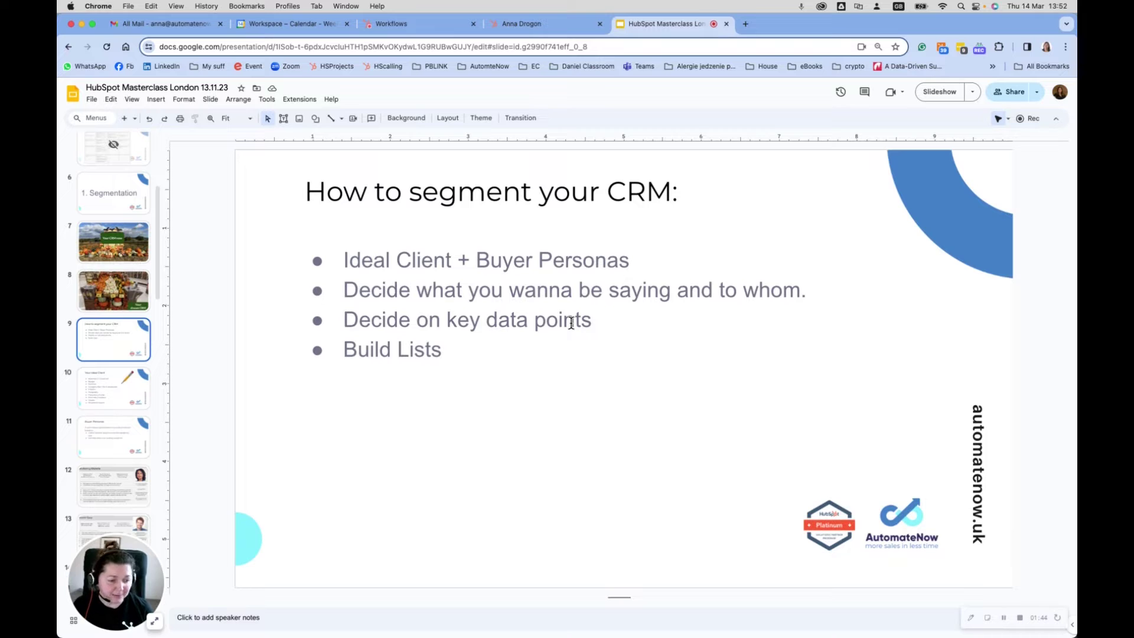
pyautogui.click(447, 319)
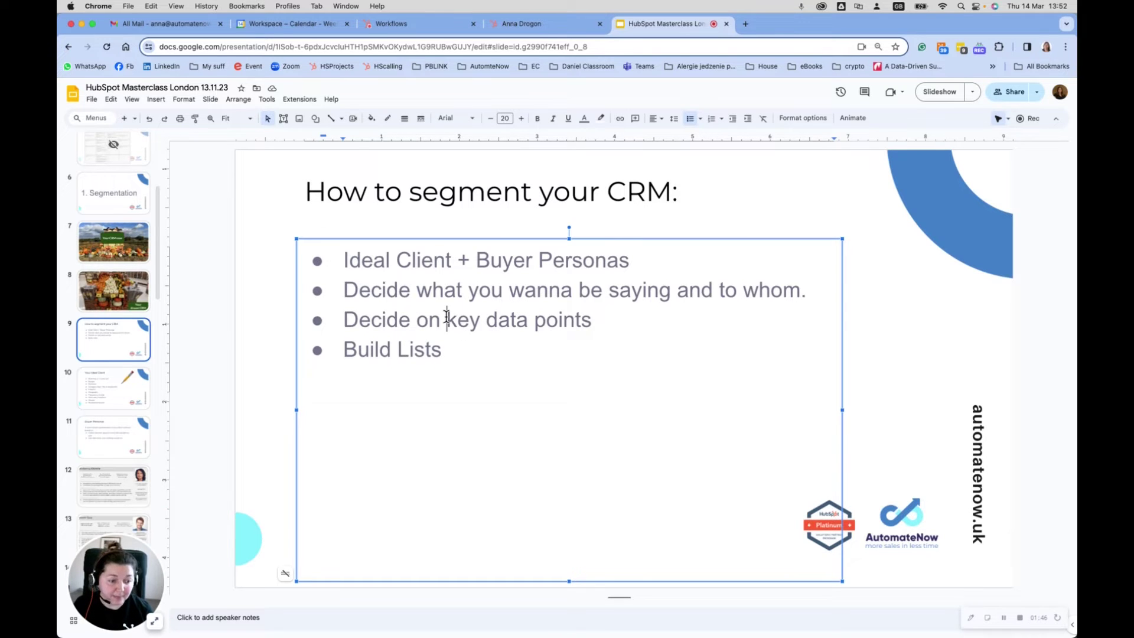
pyautogui.click(397, 319)
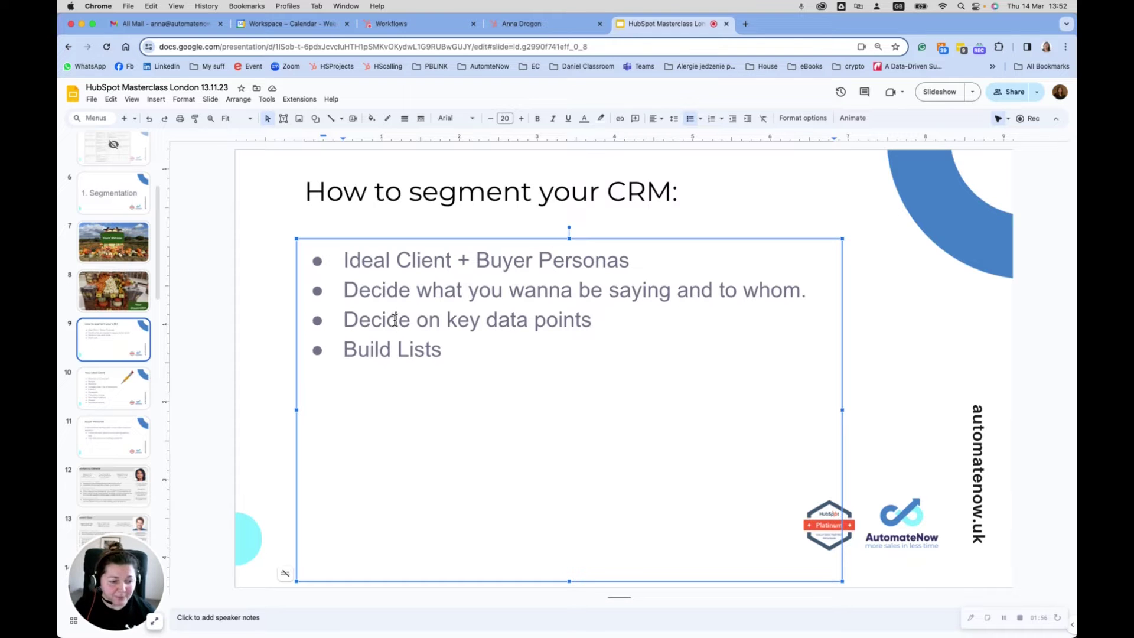
pyautogui.click(549, 25)
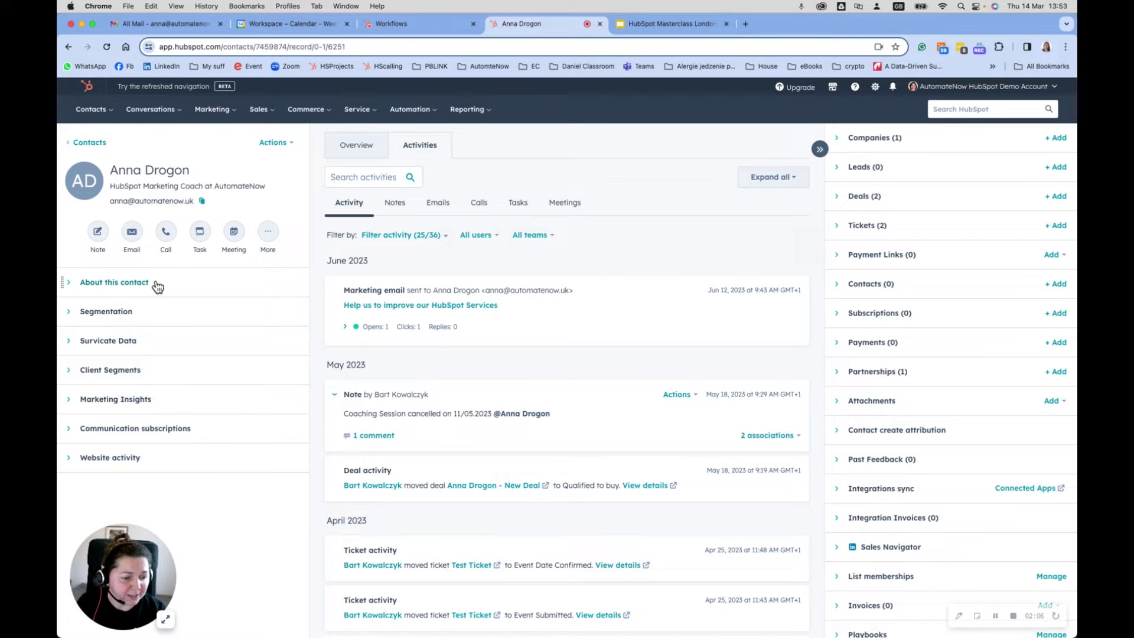
# Step: Expand the Segmentation section in the contact record's left sidebar
pyautogui.click(101, 319)
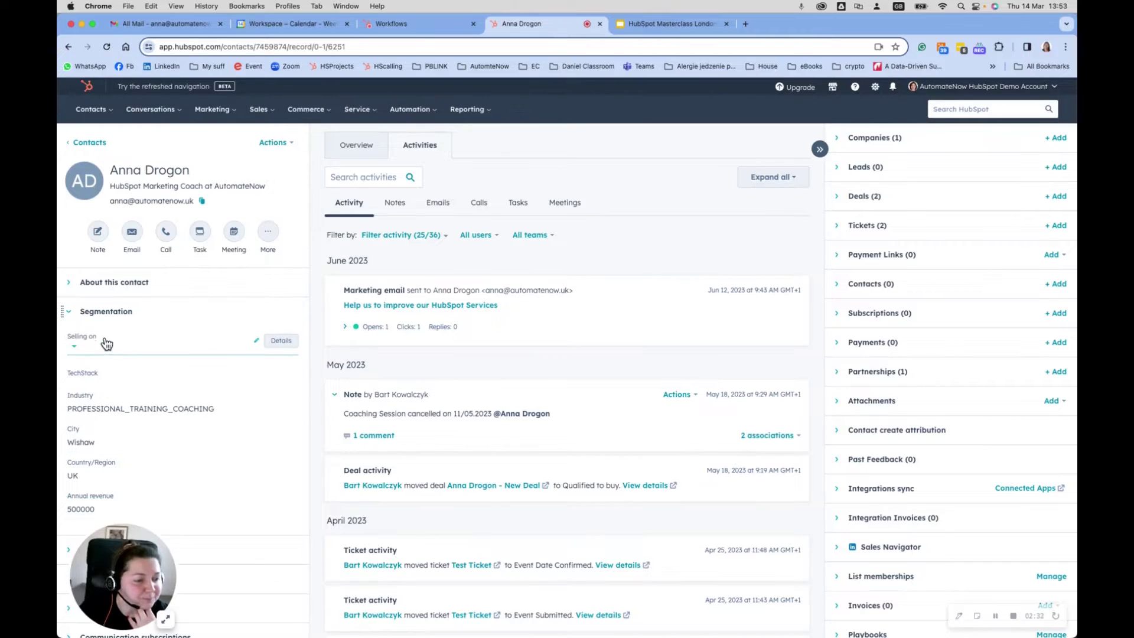
# Step: Browse the TechStack dropdown options, then open the Selling on dropdown listing Amazon, eBay and own online store
pyautogui.click(95, 383)
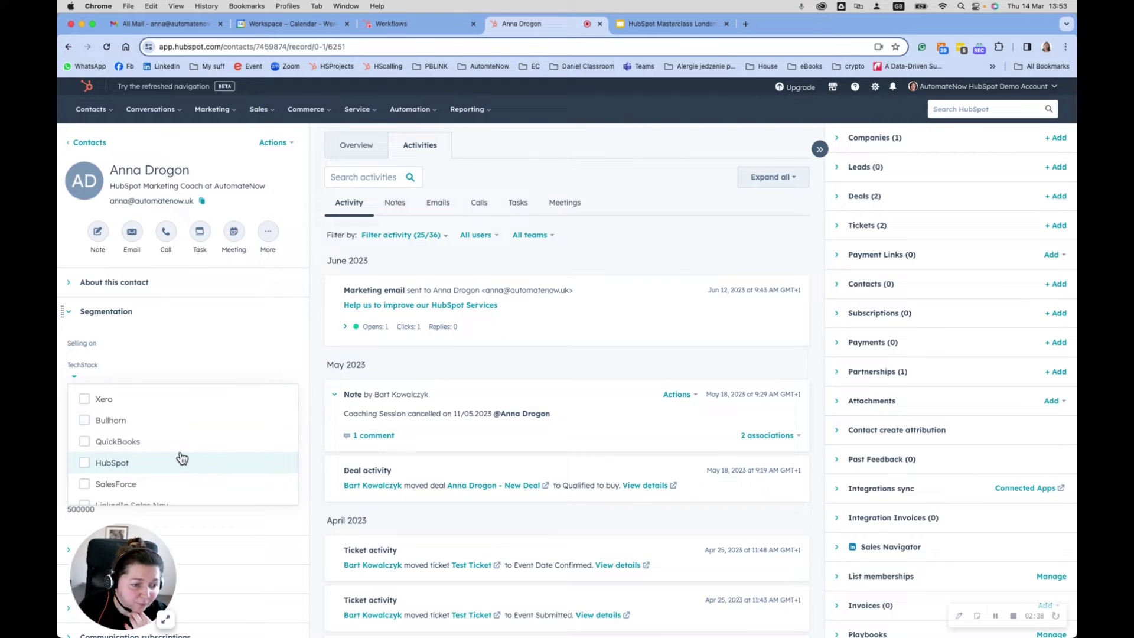
pyautogui.scroll(-2, 143, 458)
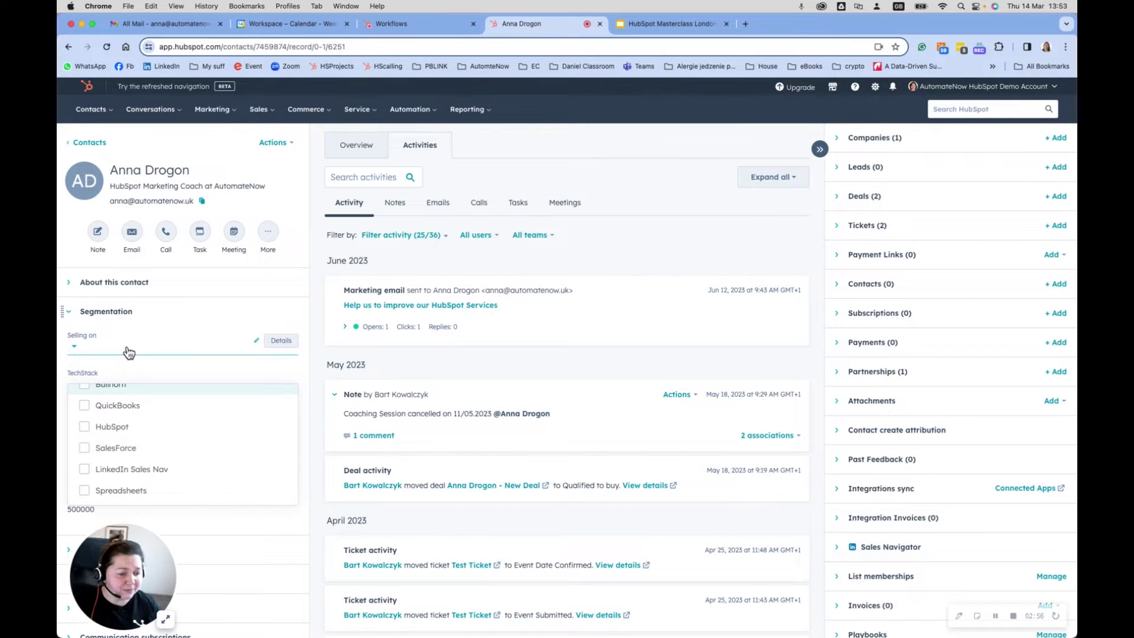
pyautogui.click(129, 353)
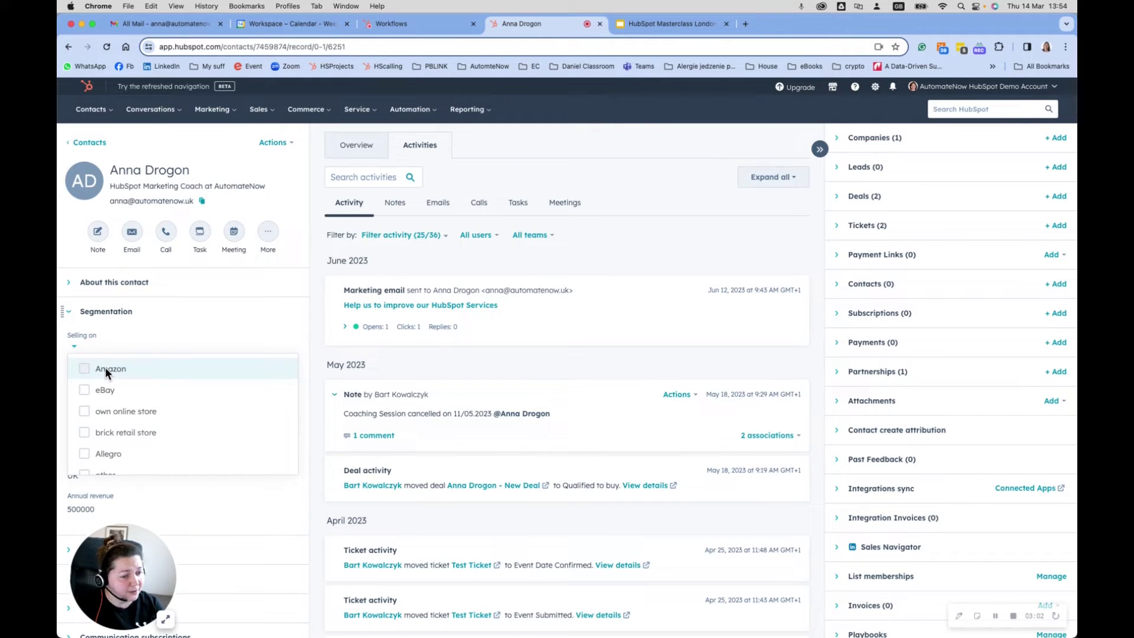
pyautogui.scroll(-1, 183, 408)
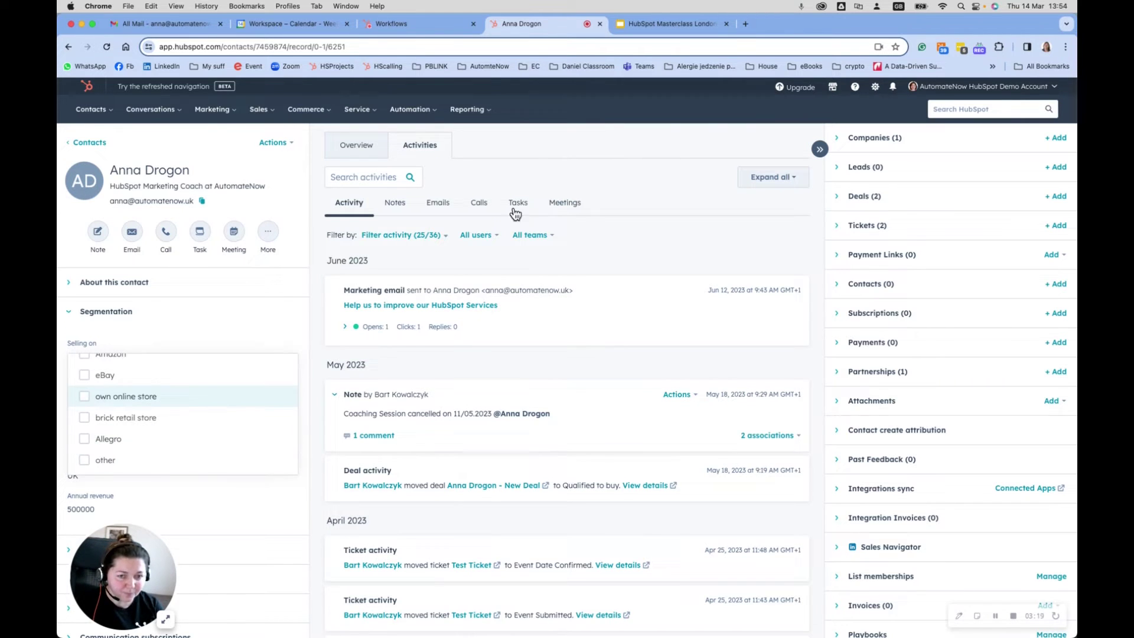
# Step: Dismiss the Selling on dropdown with no options ticked, leaving Selling on and TechStack empty
pyautogui.click(619, 161)
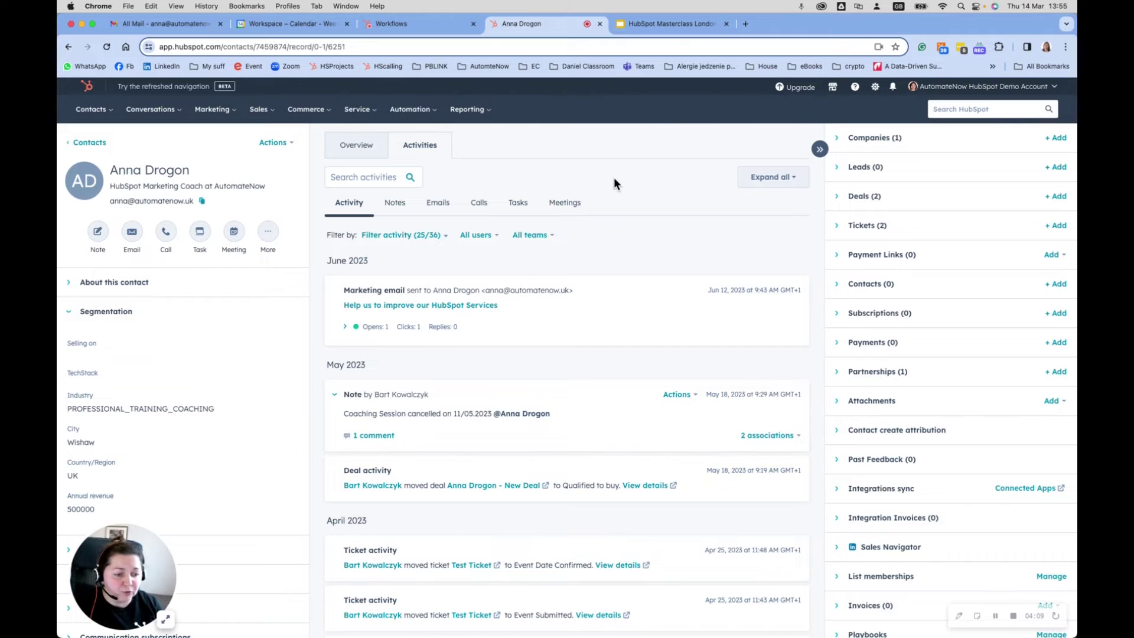
# Step: Search the contact properties settings for 'indus' and edit the Industry property, a single-line text field
pyautogui.click(875, 88)
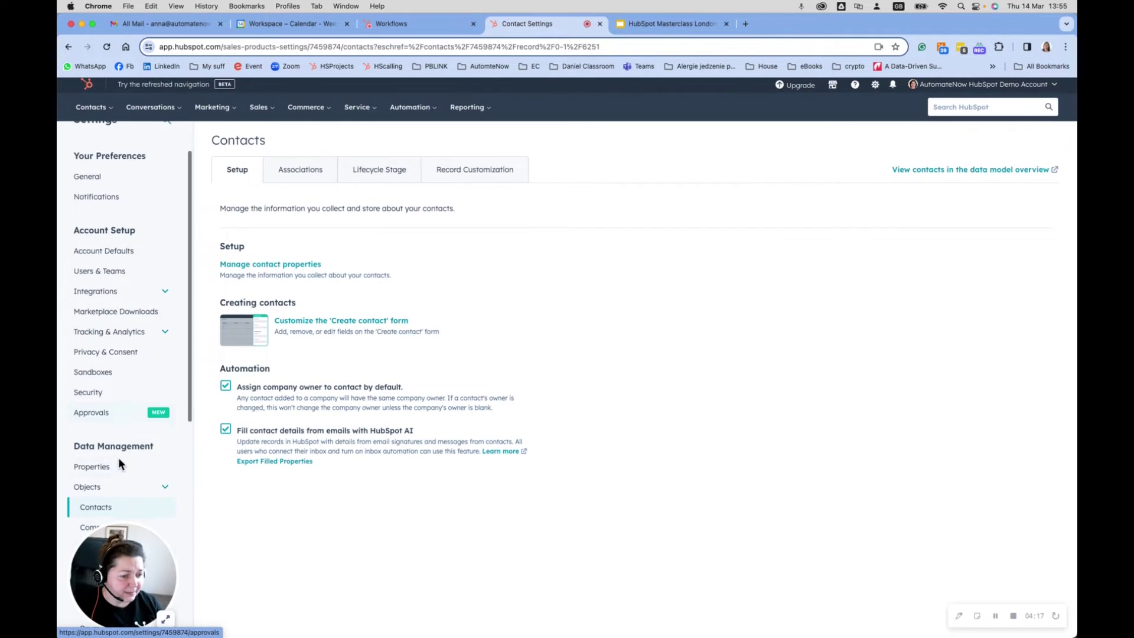
pyautogui.click(94, 436)
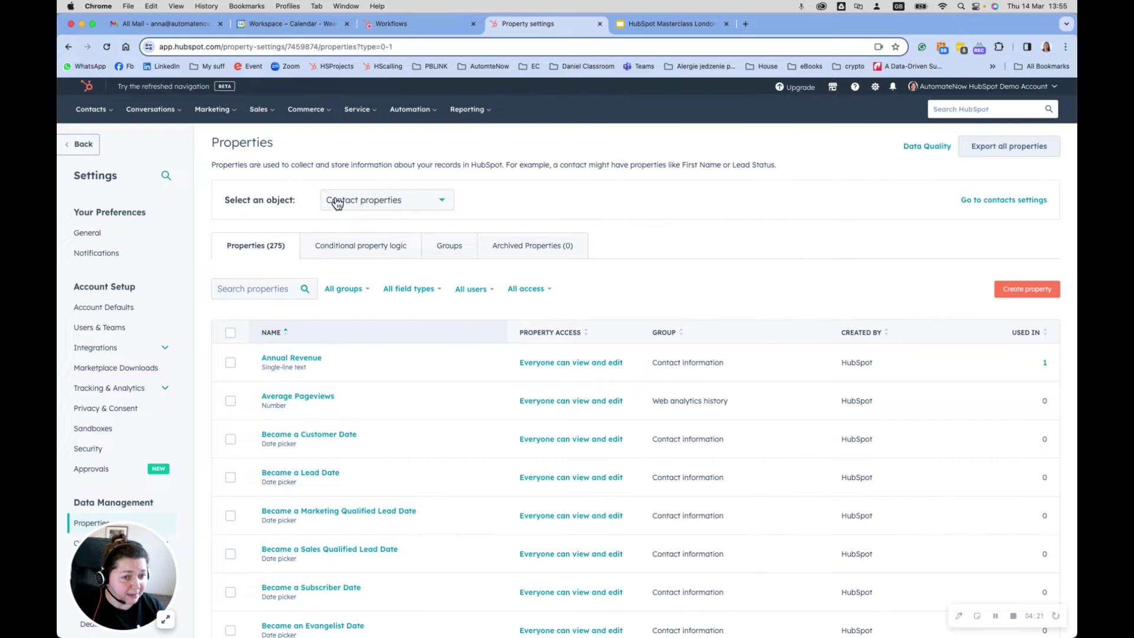
pyautogui.click(377, 201)
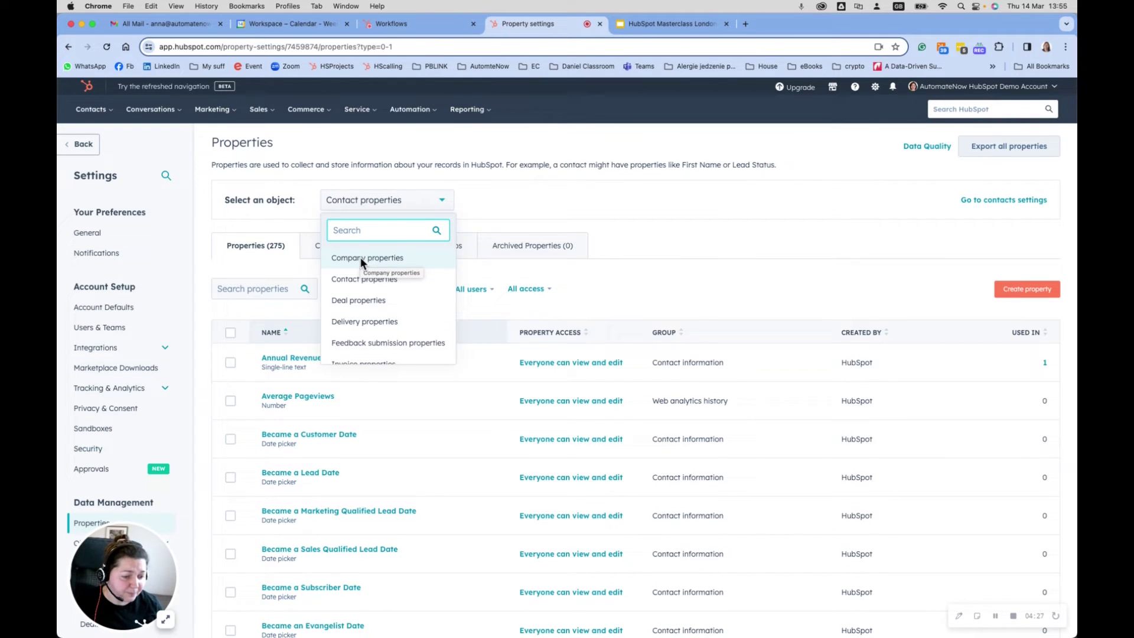
pyautogui.click(232, 288)
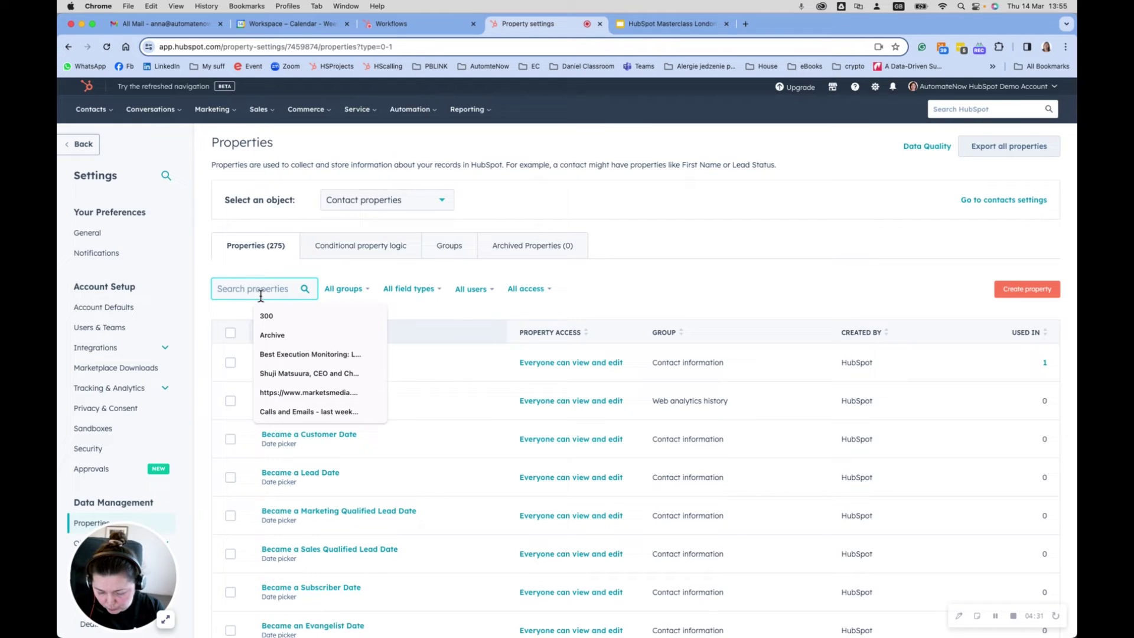
pyautogui.write('selling')
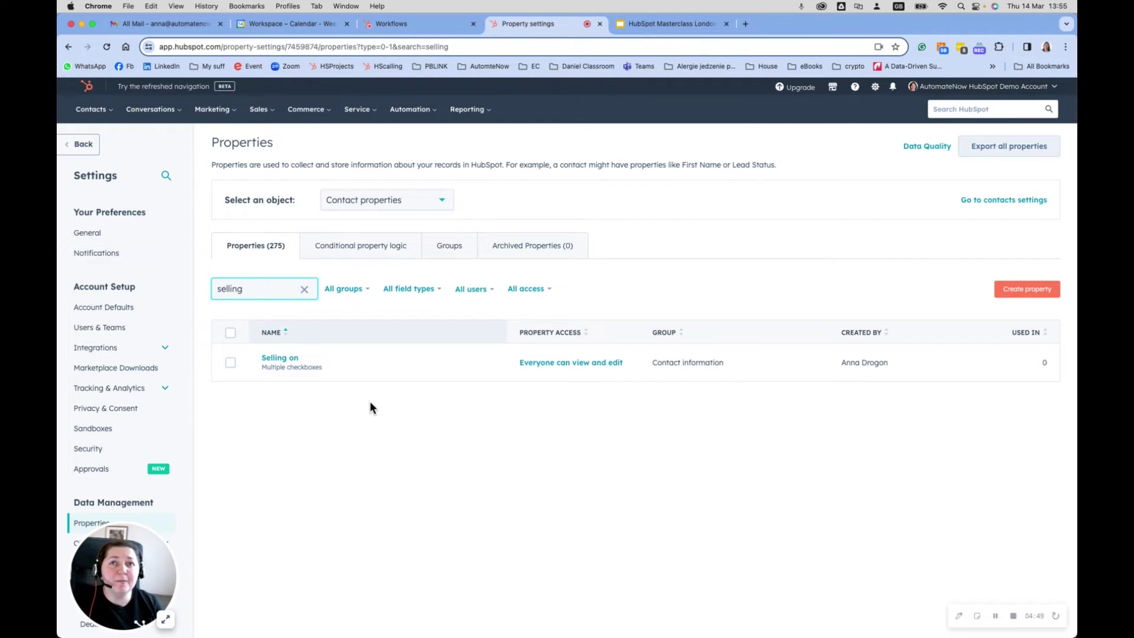
pyautogui.doubleClick(234, 290)
pyautogui.write('indus')
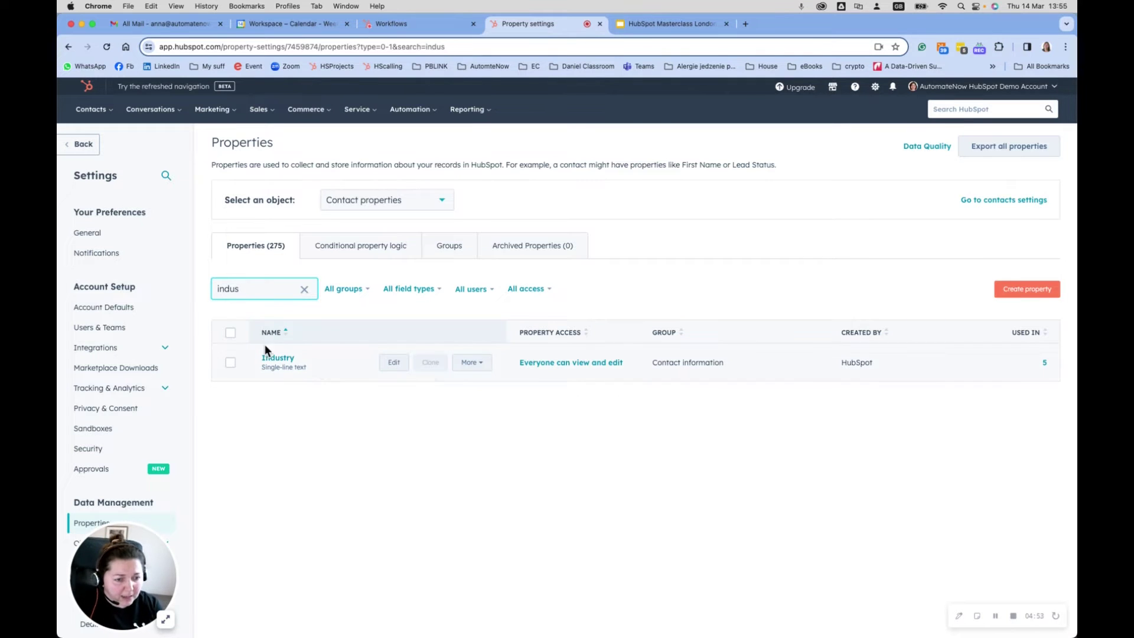
pyautogui.click(392, 363)
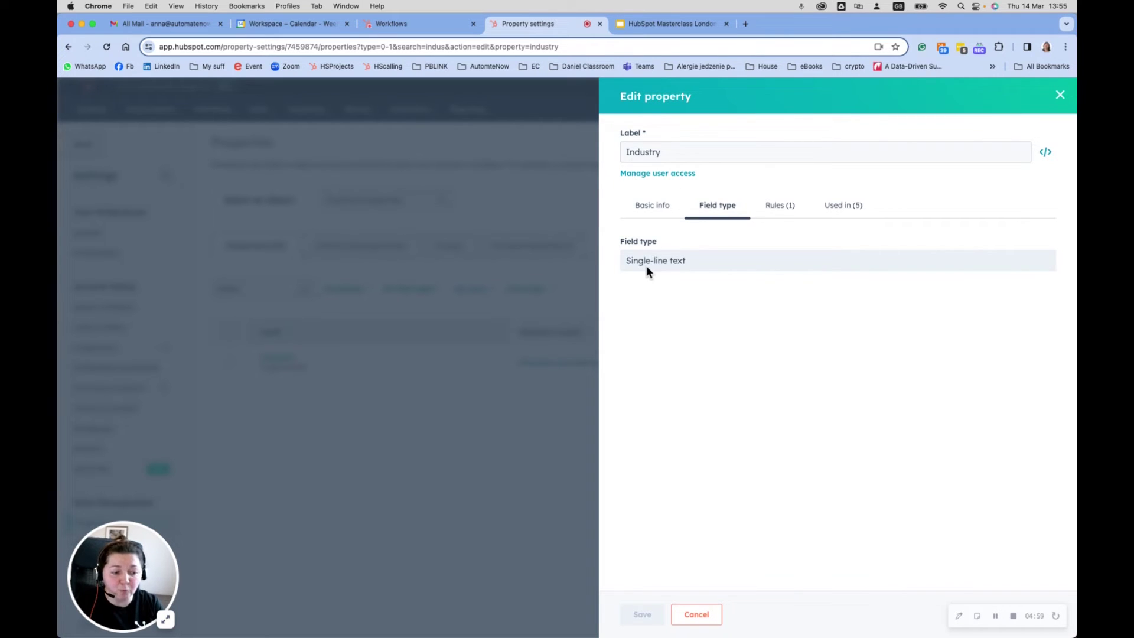
pyautogui.moveTo(687, 262)
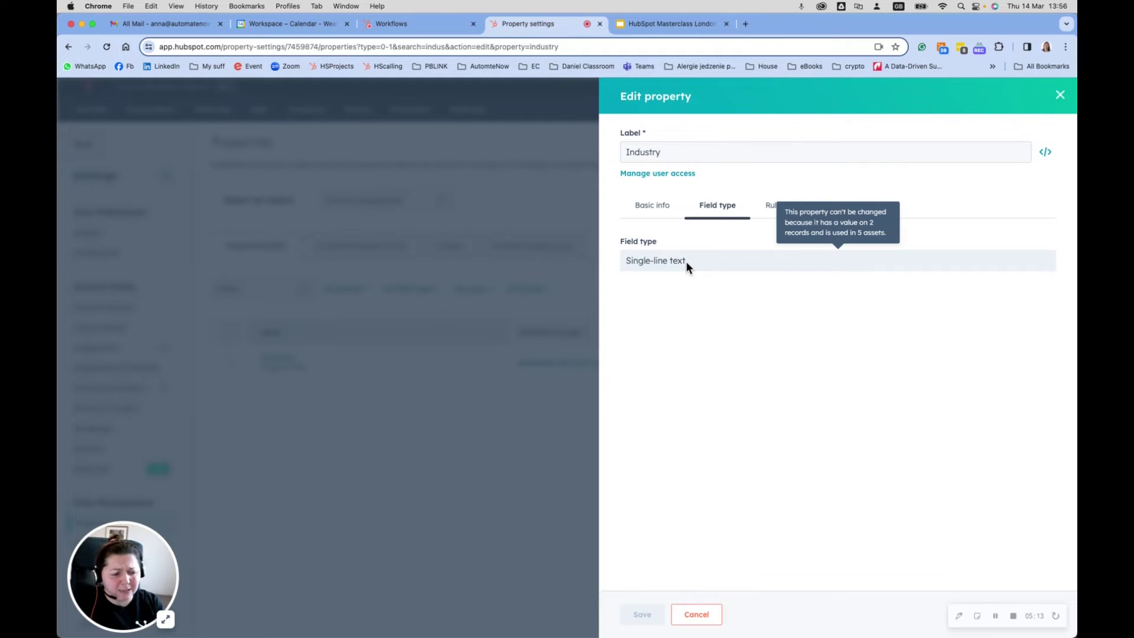
# Step: Close the Edit property panel, leaving the 'indus' search showing only Industry
pyautogui.click(1059, 97)
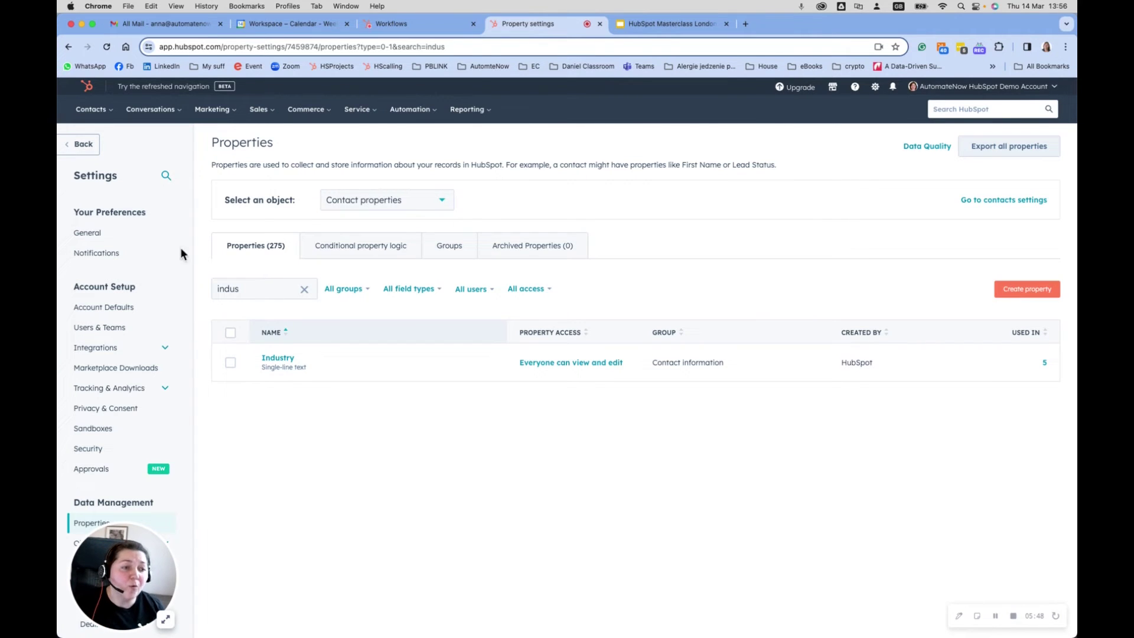
# Step: From Contacts > Lists, create a contact-based active list and name it 'industry: beauty'
pyautogui.moveTo(92, 109)
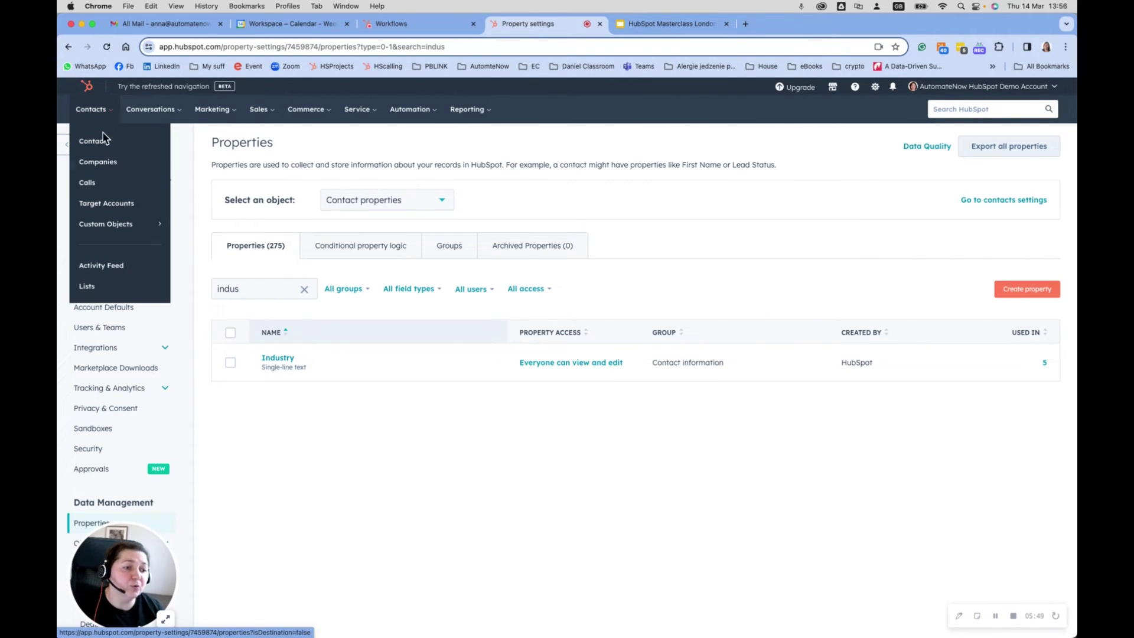
pyautogui.click(104, 288)
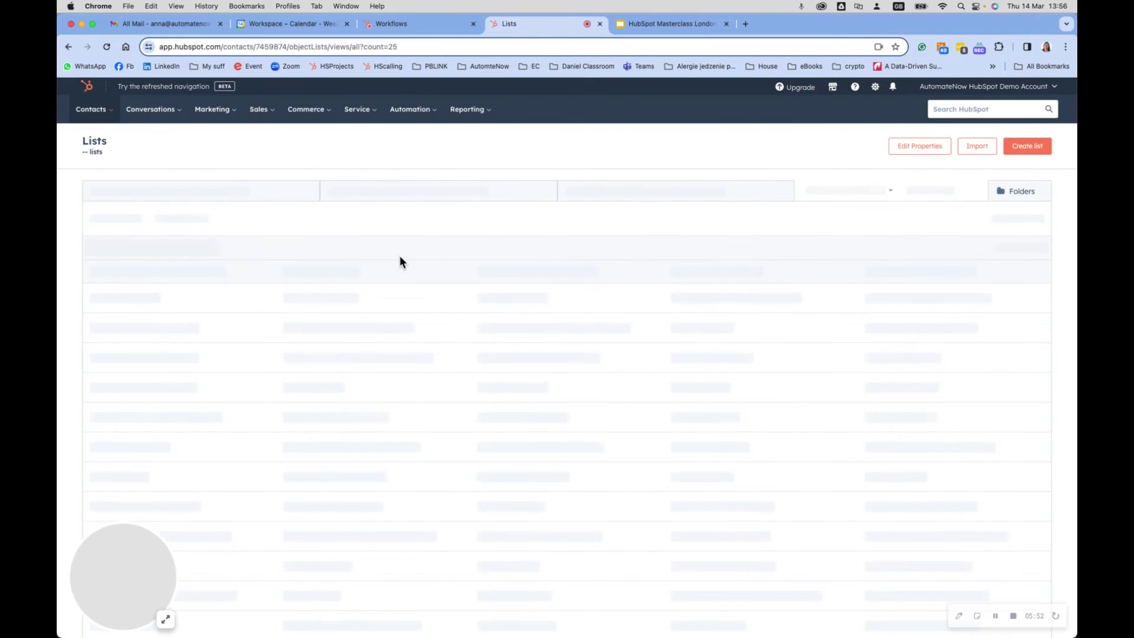
pyautogui.click(1023, 148)
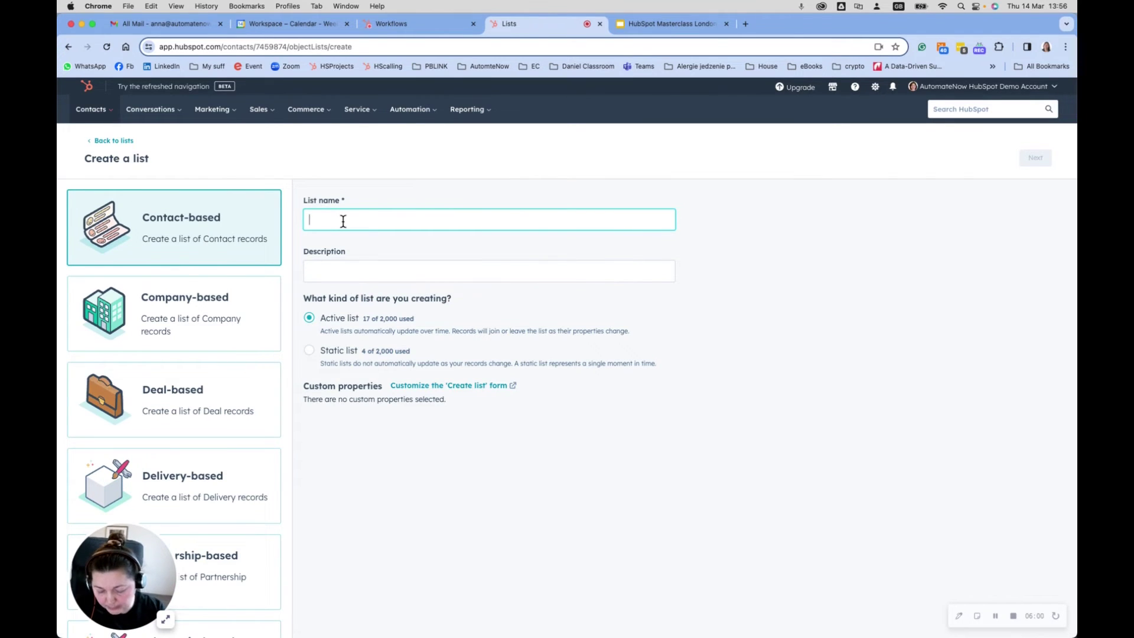
pyautogui.write('industry: ')
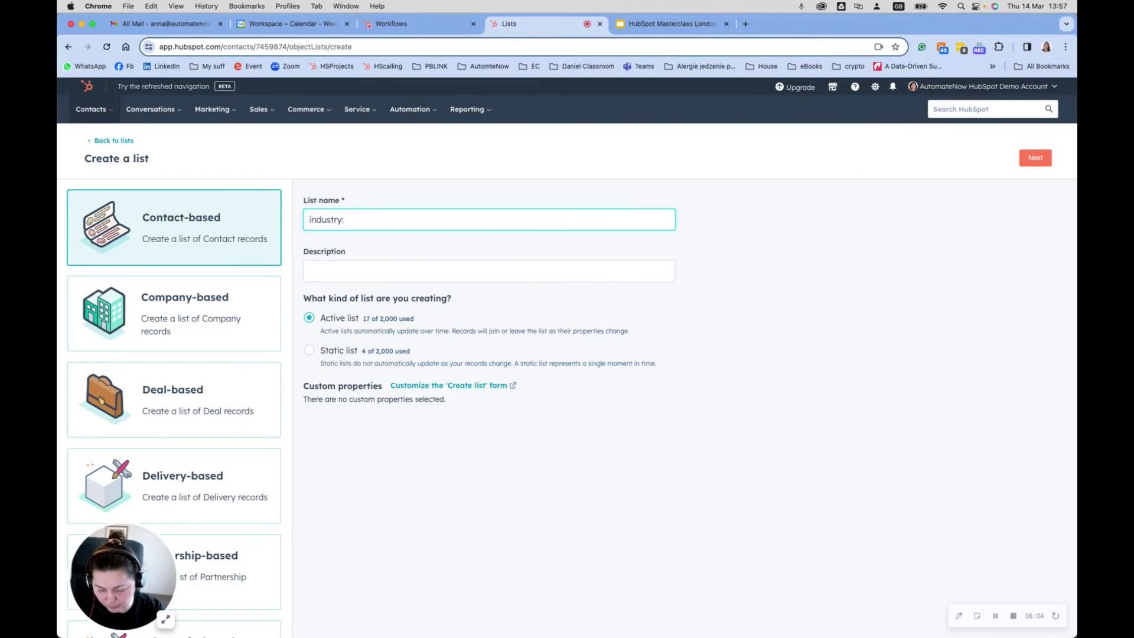
pyautogui.write('beauty')
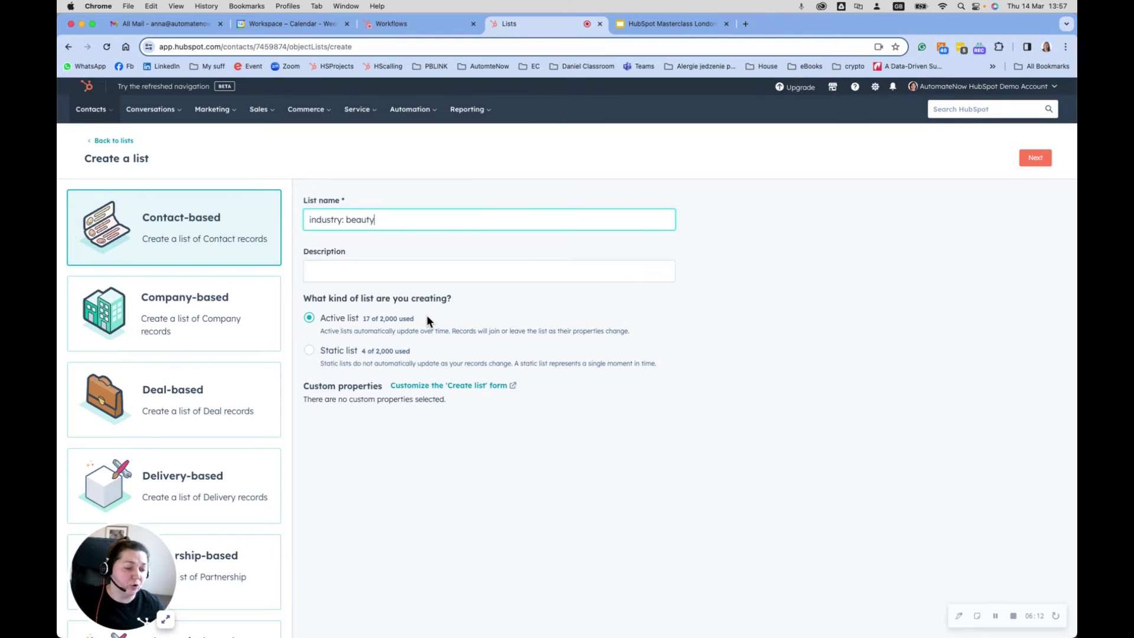
# Step: Add a contact-property filter on Industry to the list
pyautogui.click(1031, 158)
pyautogui.click(166, 269)
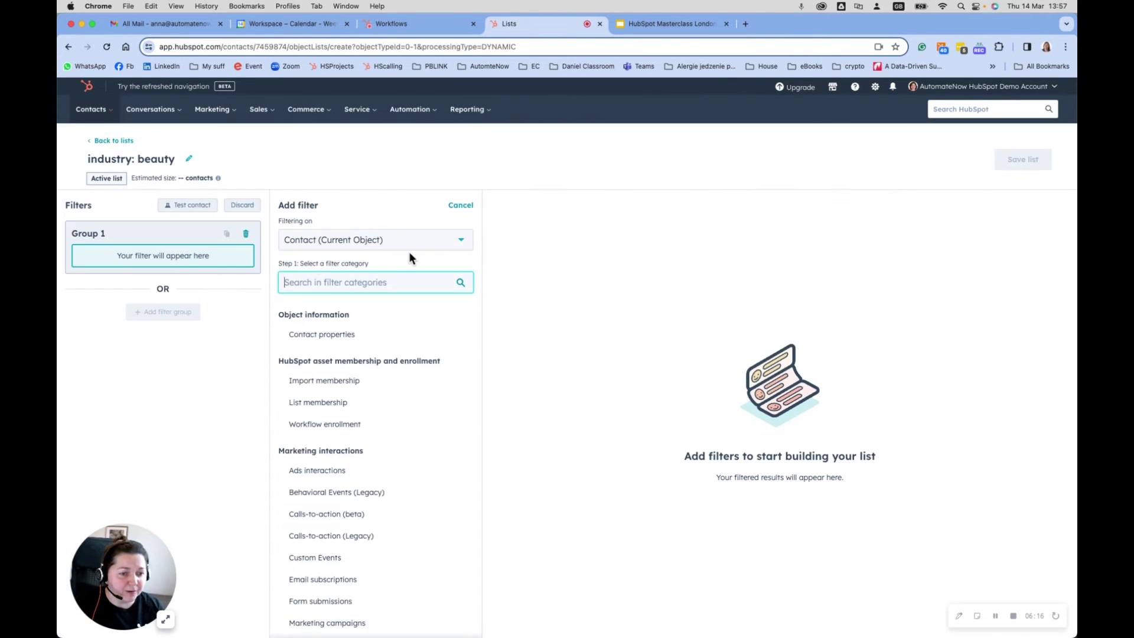
pyautogui.click(329, 334)
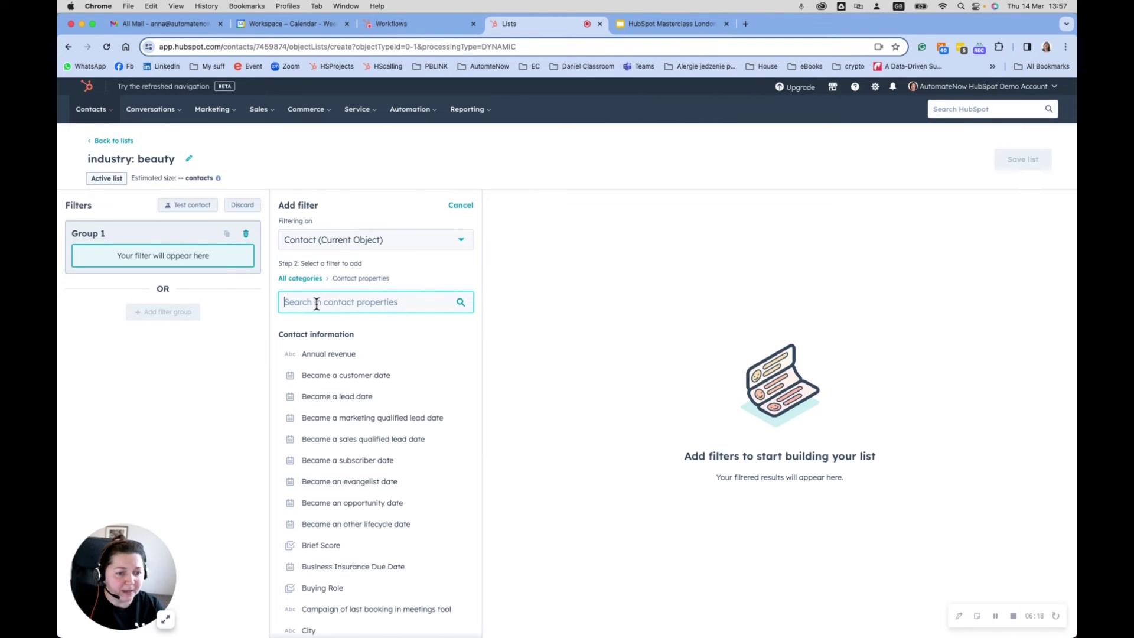
pyautogui.write('indus')
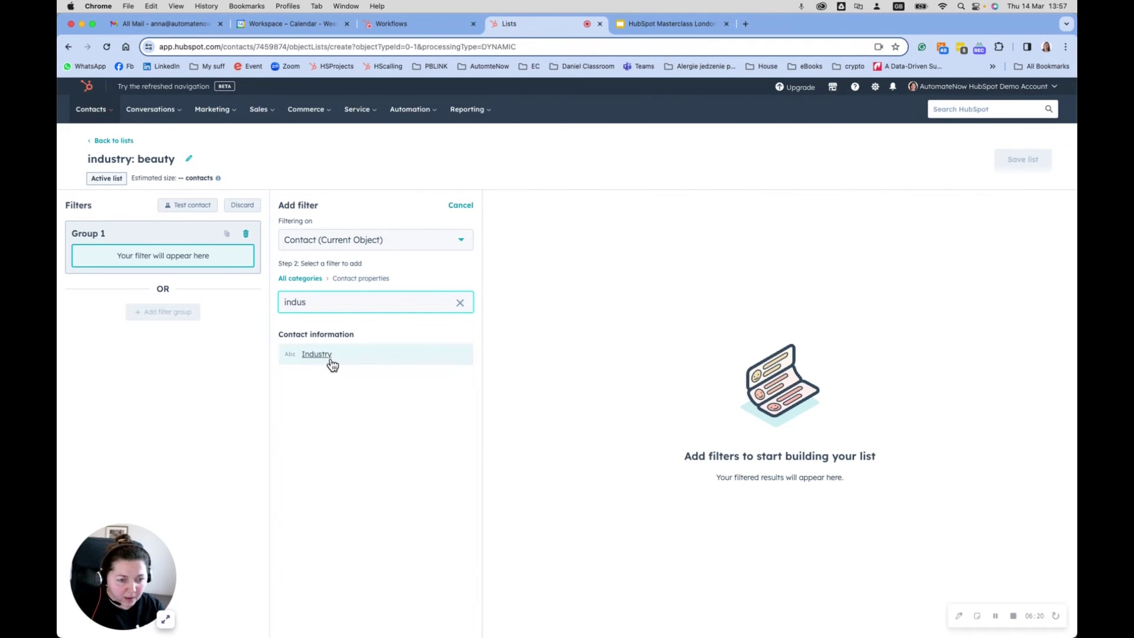
pyautogui.click(327, 354)
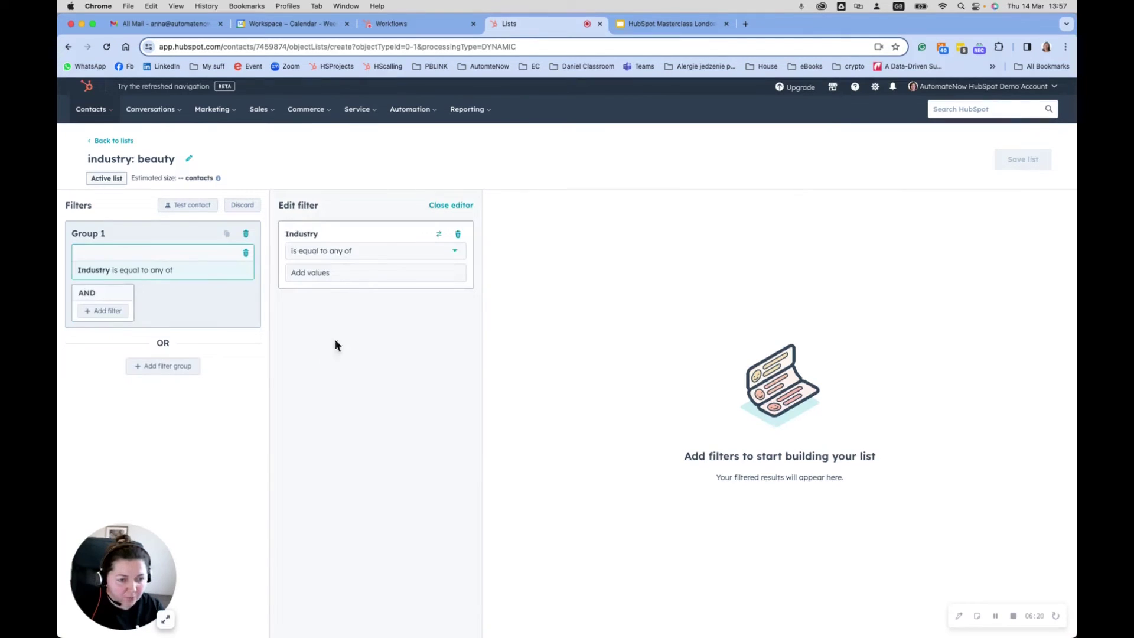
# Step: Enter 'beauty' and 'cosmetics' as the Industry values to match
pyautogui.click(314, 273)
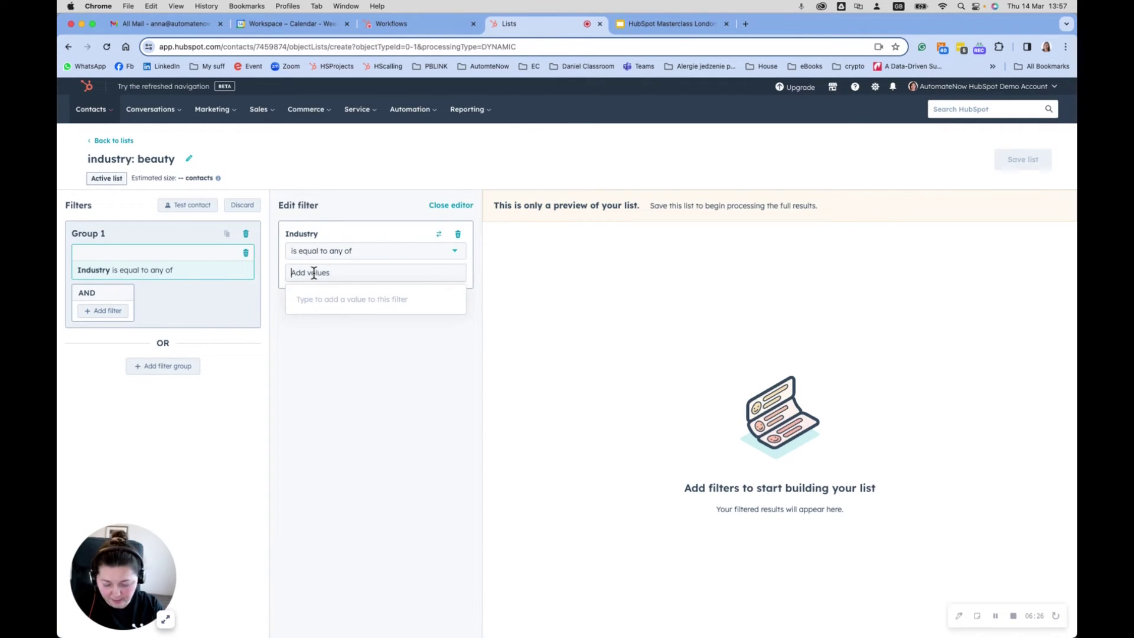
pyautogui.write('beau')
pyautogui.write('ty')
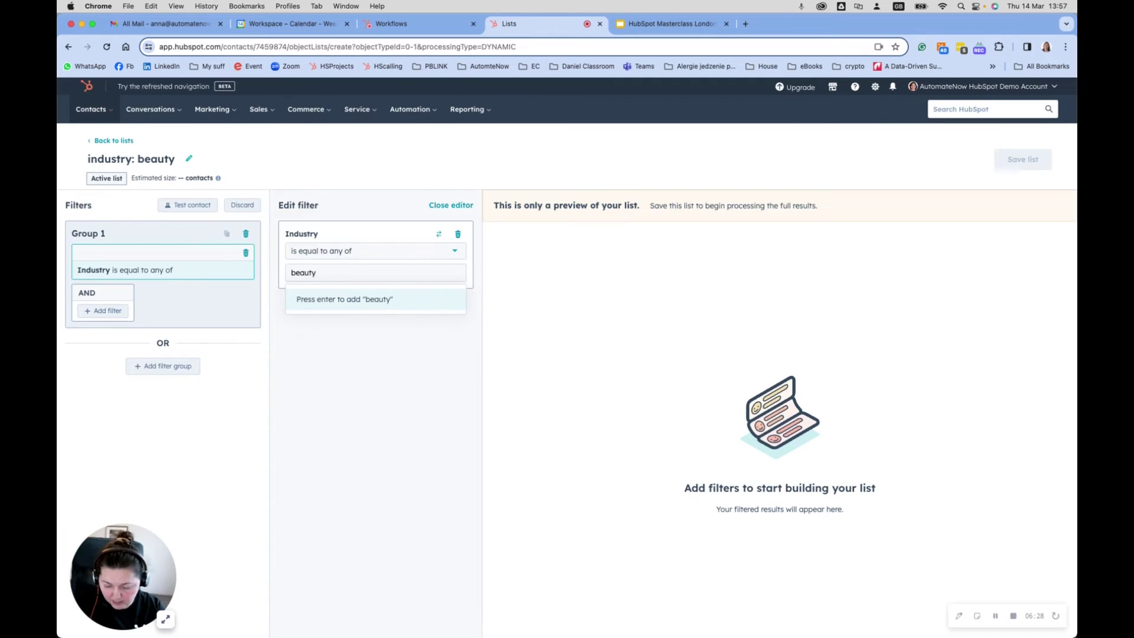
pyautogui.press('Return')
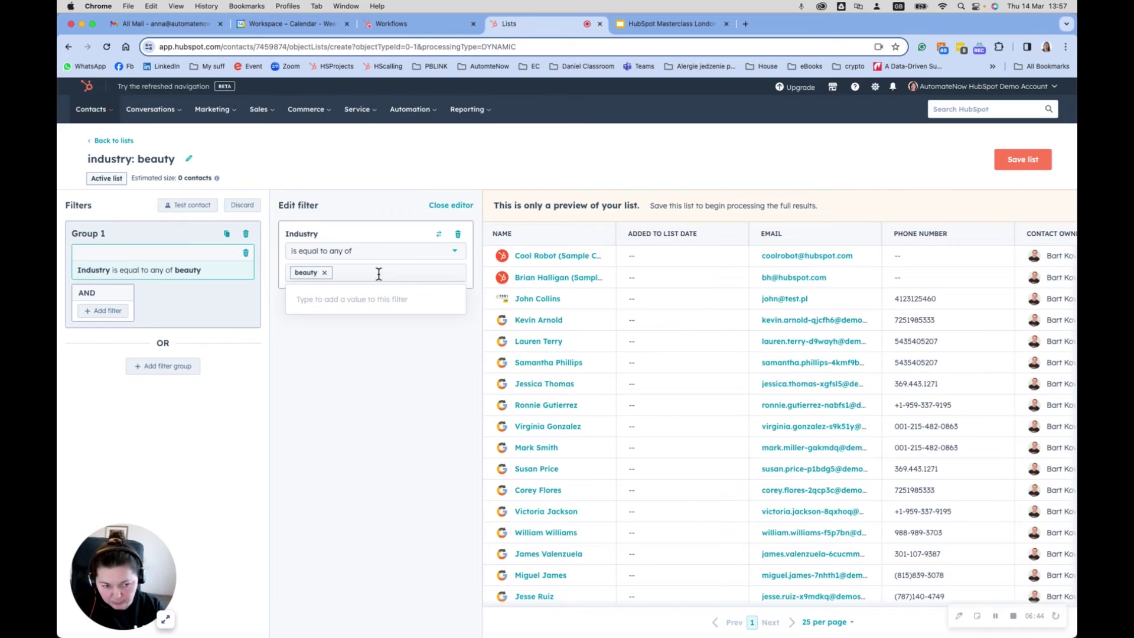
pyautogui.write('cosmet')
pyautogui.press('BackSpace')
pyautogui.press('BackSpace')
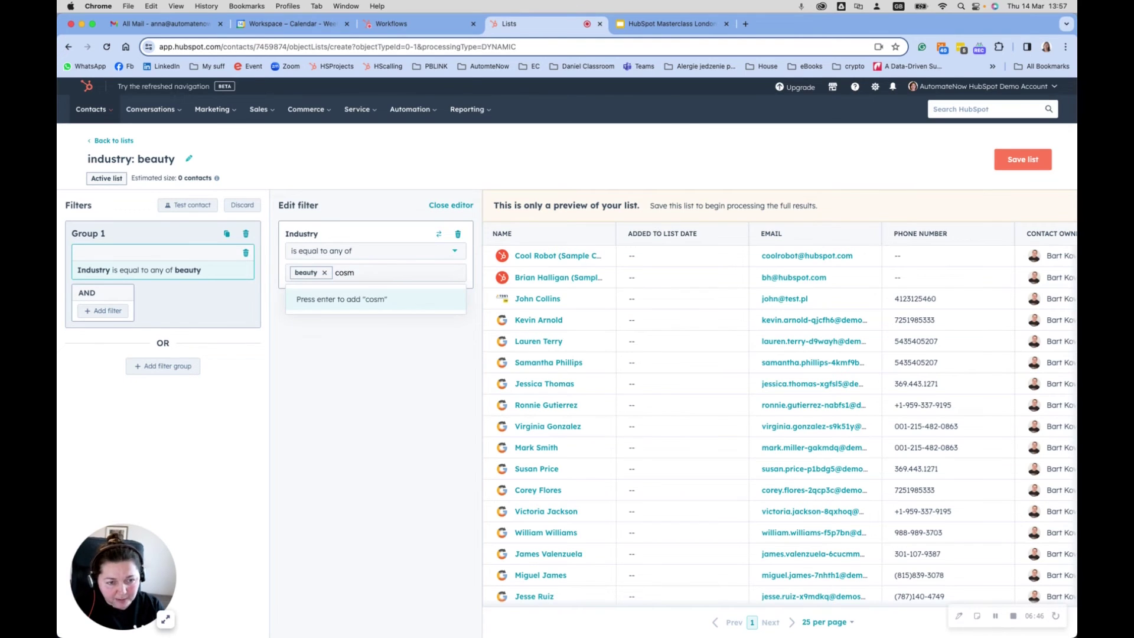
pyautogui.write('etics')
pyautogui.press('Return')
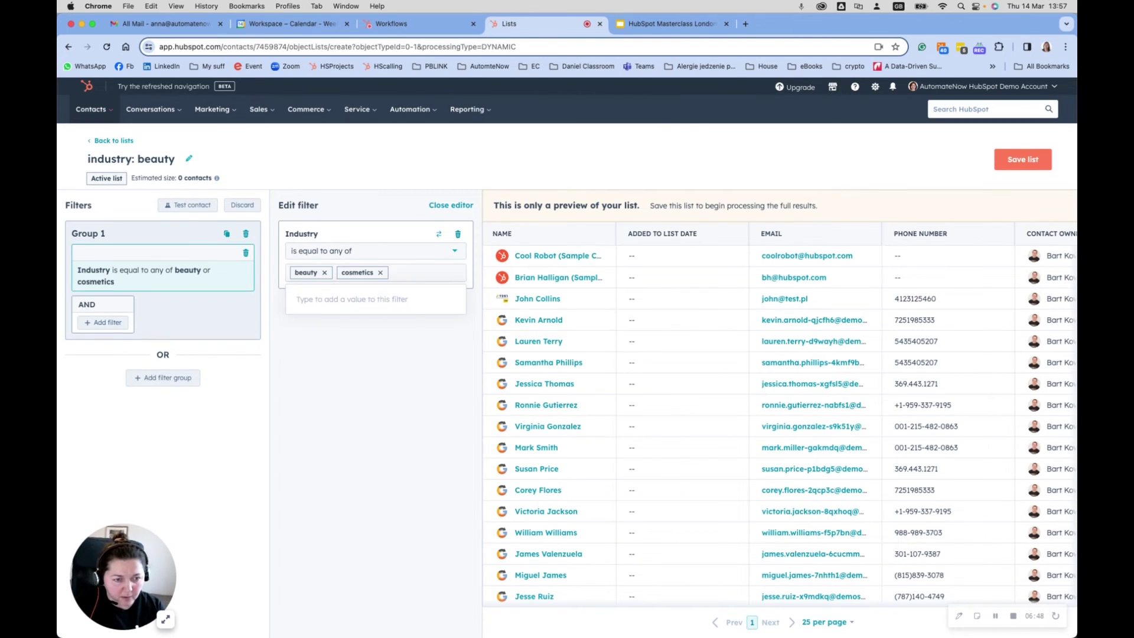
# Step: Save the 'industry: beauty' list with its Industry is beauty or cosmetics filter
pyautogui.click(1021, 158)
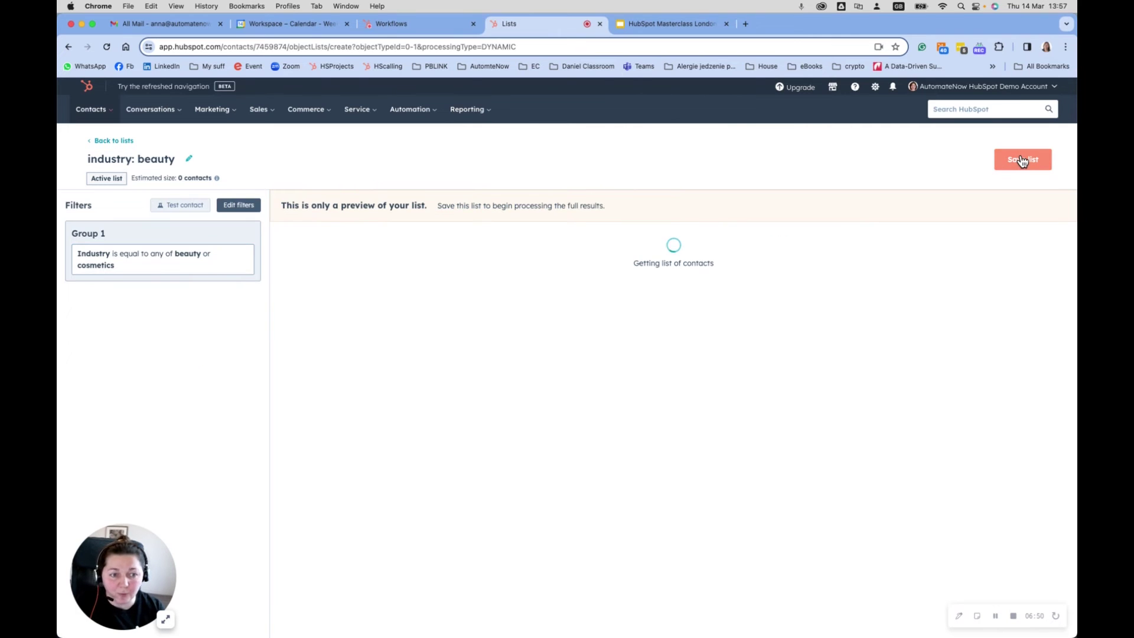